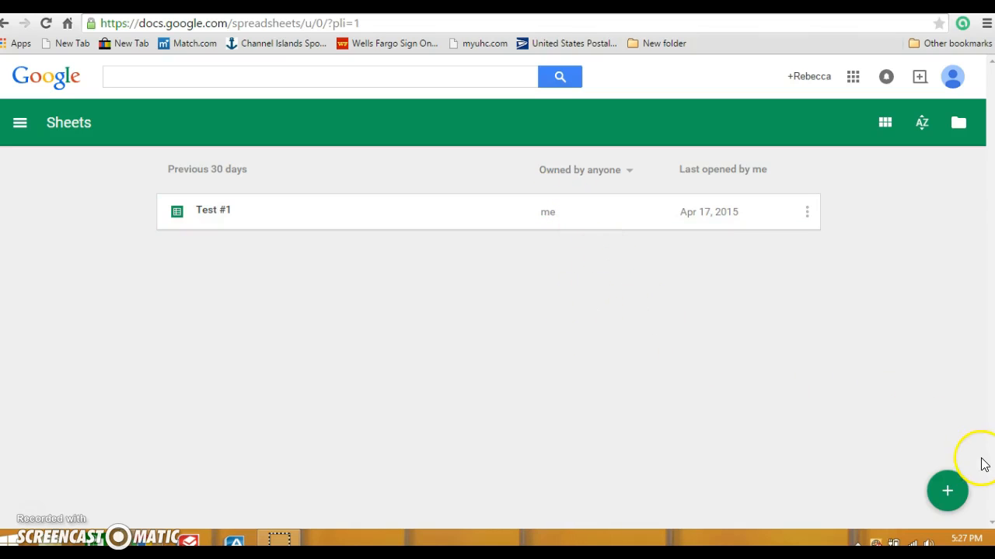
- Create a new blank spreadsheet from the Google Sheets home page
click(949, 493)
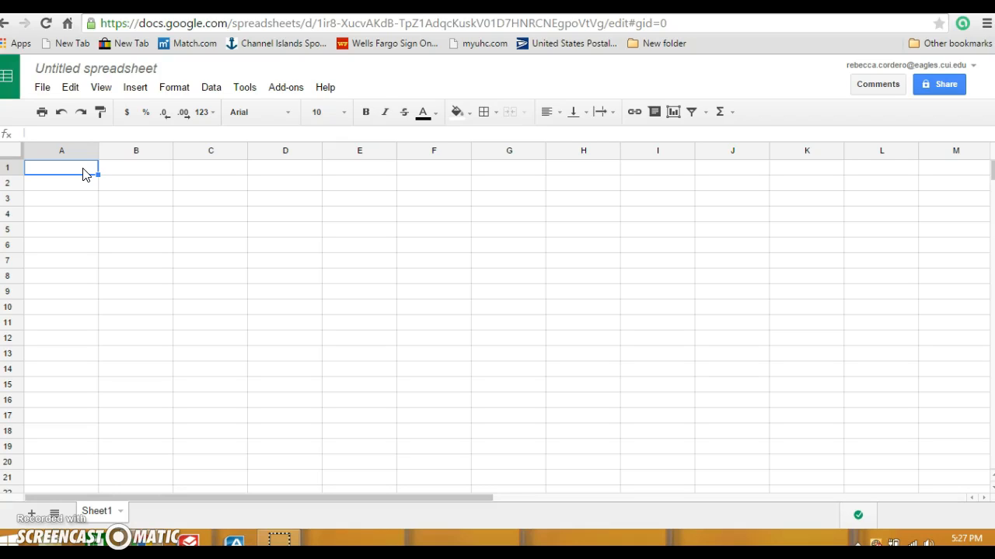
- Enter the months 0 through 10 down column A, in cells A1:A11
text(0)
key(Return)
text(1)
key(Return)
text(2)
key(Return)
text(3)
key(Return)
text(4)
key(Return)
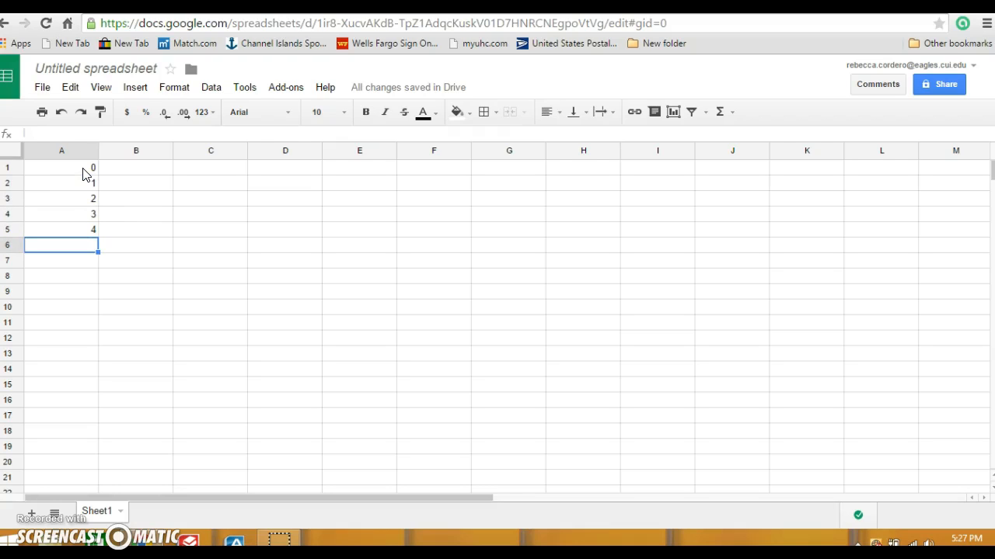
text(5)
key(Return)
text(6)
key(Return)
text(7)
key(Return)
text(8)
key(Return)
text(9)
key(Return)
text(10)
key(Return)
- Enter depths 33, 30, 29, 29, 28, 26, 24, 23, 22, 19, 8 in B1:B11
key(Right)
key(Up)
key(Up)
key(Up)
key(Up)
key(Up)
key(Up)
key(Up)
key(Up)
key(Up)
key(Up)
key(Up)
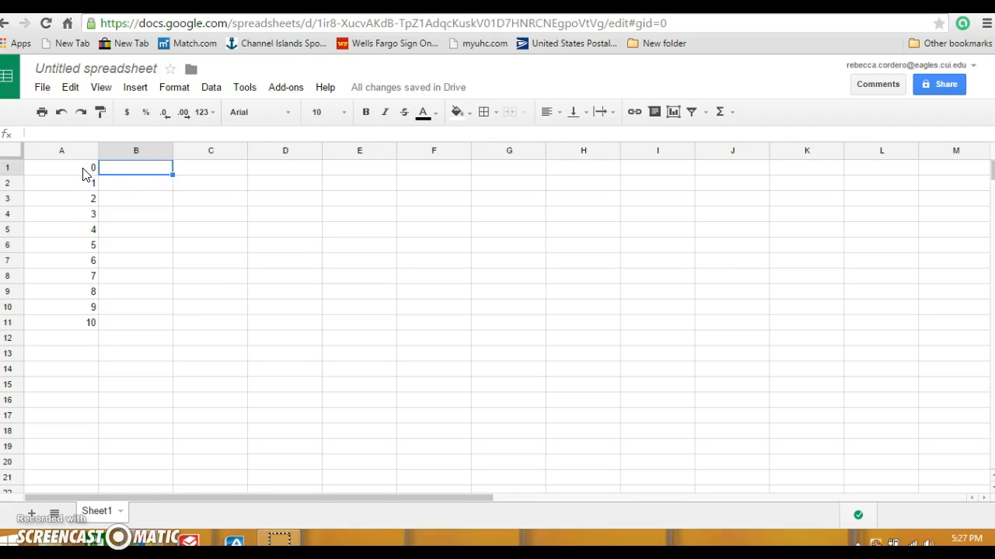
text(33)
key(Return)
text(30)
key(Return)
text(29)
key(Return)
text(29)
key(Return)
text(28)
key(Return)
text(26)
key(Return)
text(24)
key(Return)
text(23)
key(Return)
text(22)
key(Return)
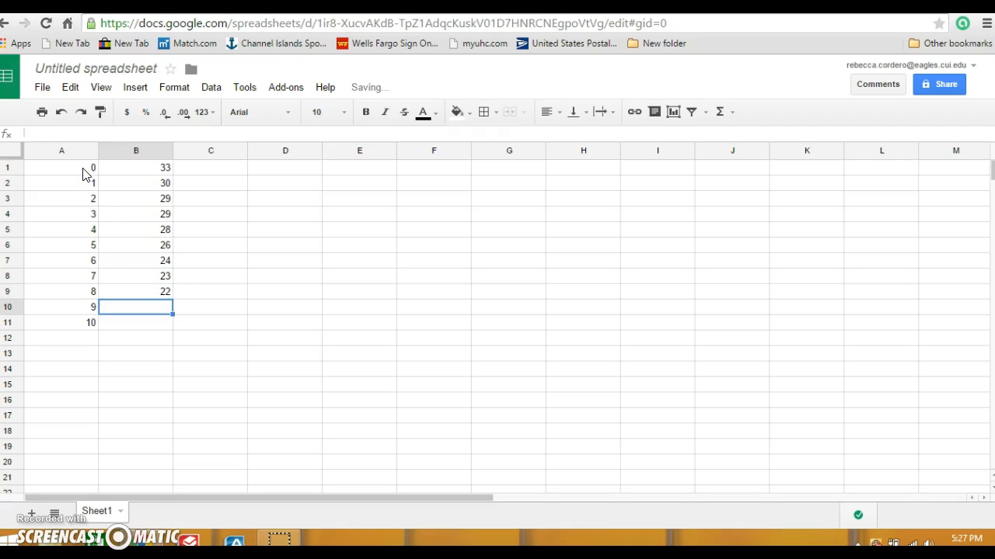
text(19)
key(Return)
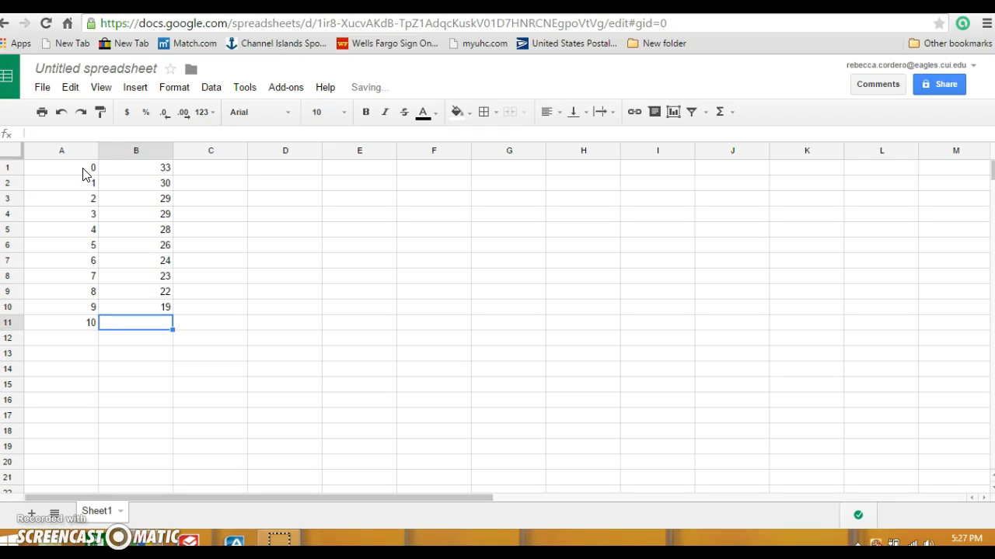
text(8)
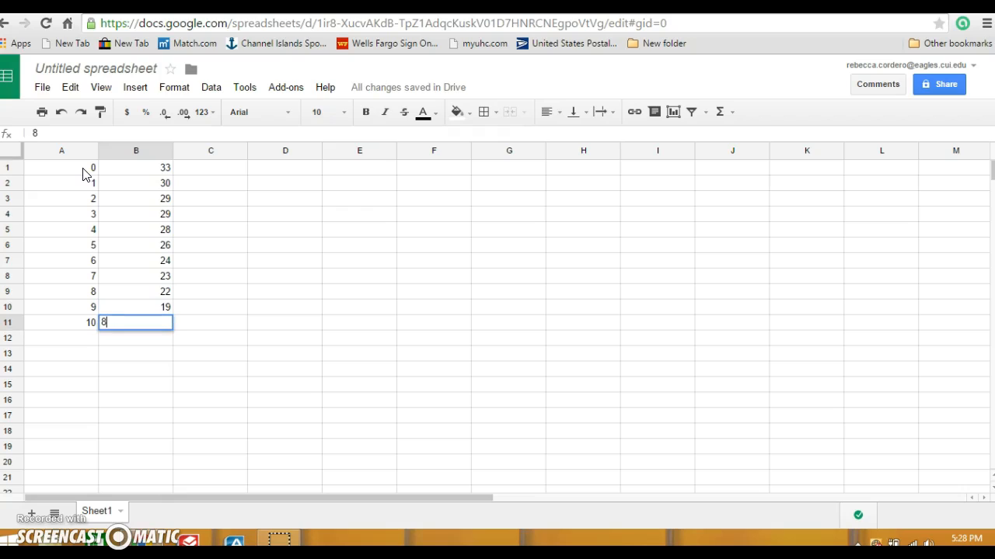
key(Return)
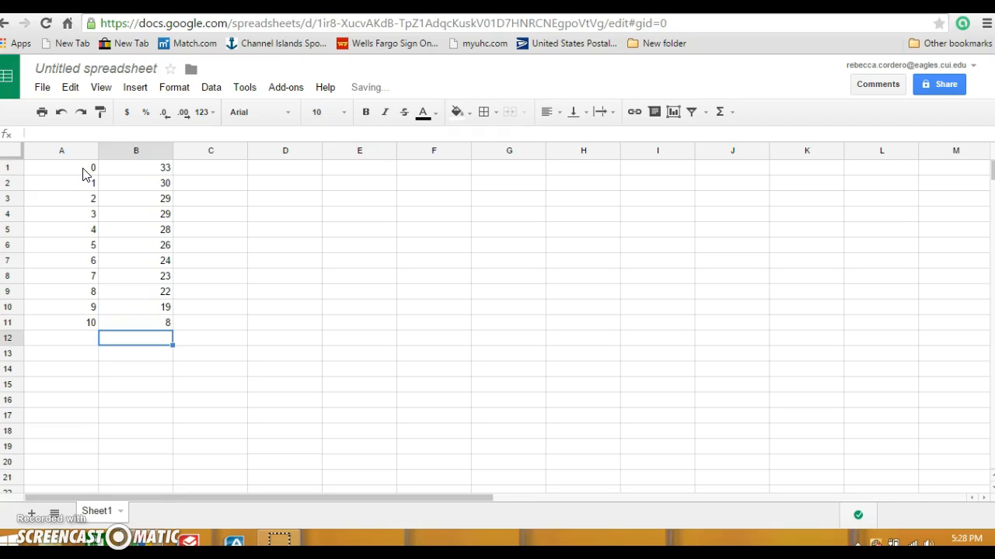
click(81, 169)
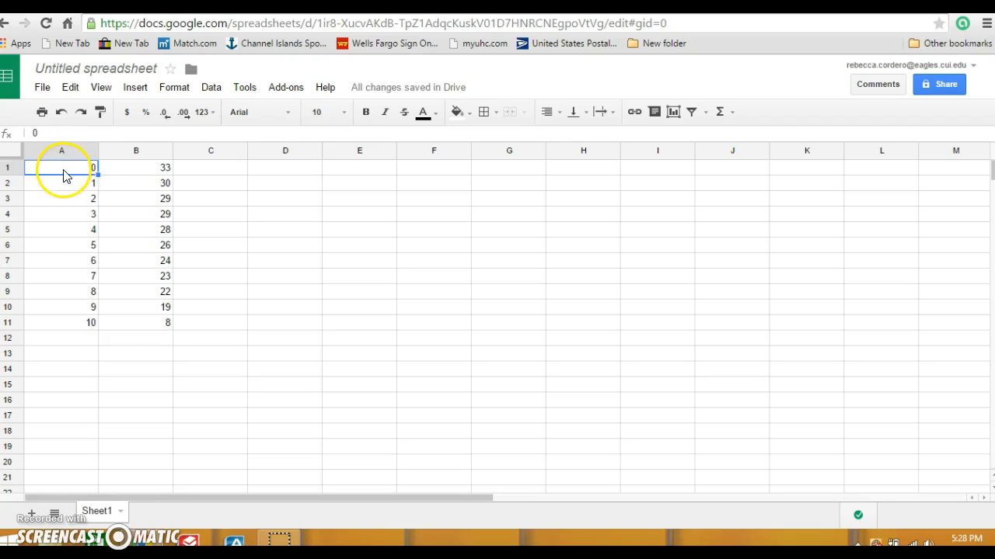
- Select A1:B11 and insert a chart from that range
drag(62, 173, 151, 323)
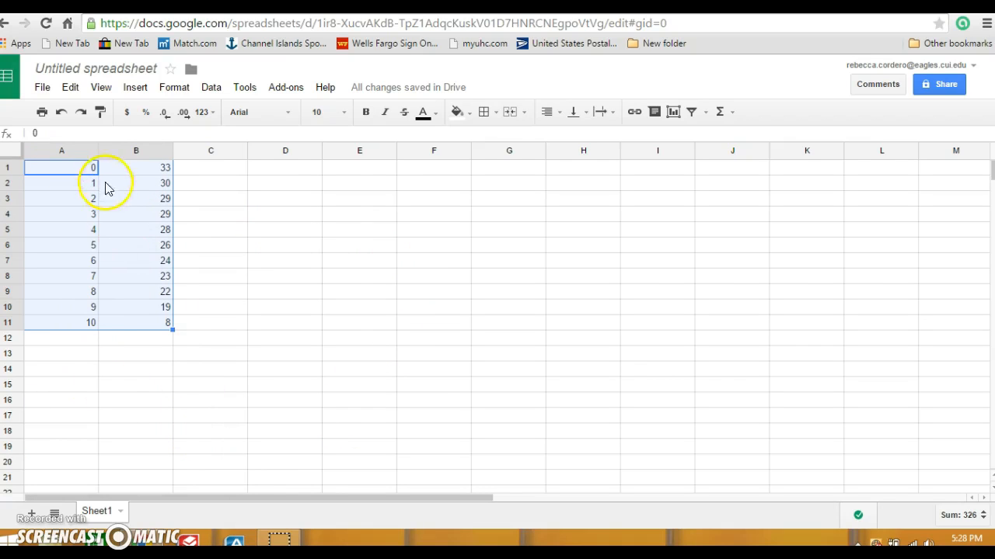
click(135, 87)
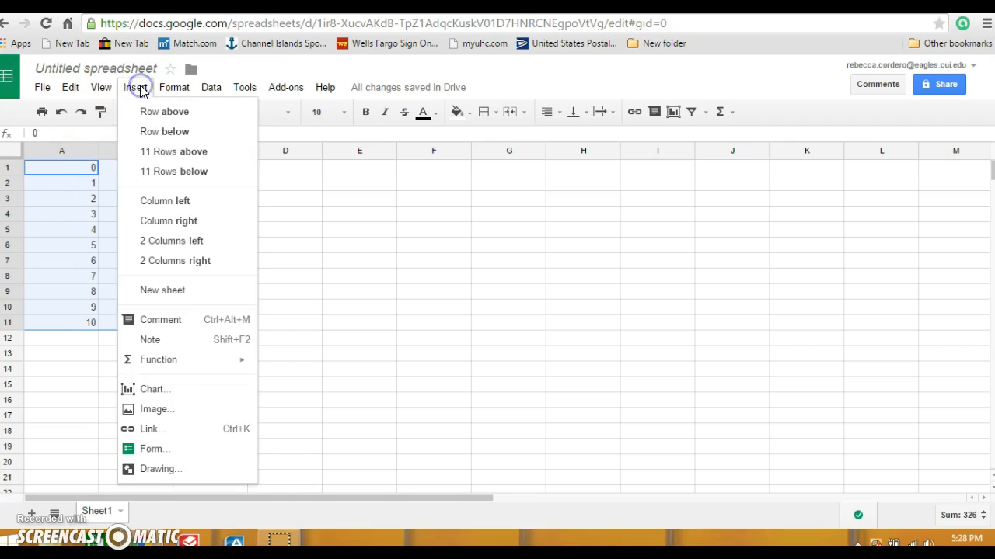
click(181, 391)
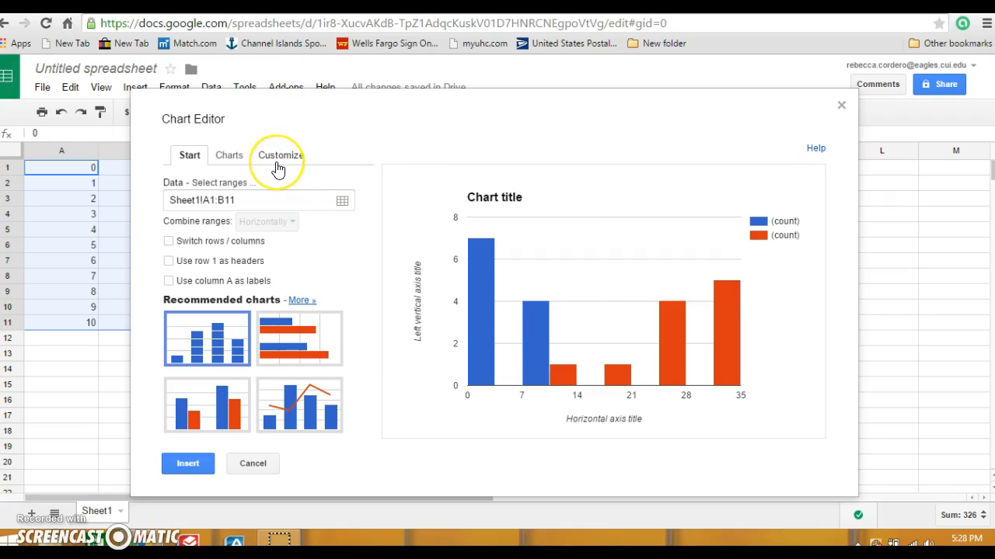
- Change the chart type to the plain Scatter chart and insert it into the sheet
click(228, 157)
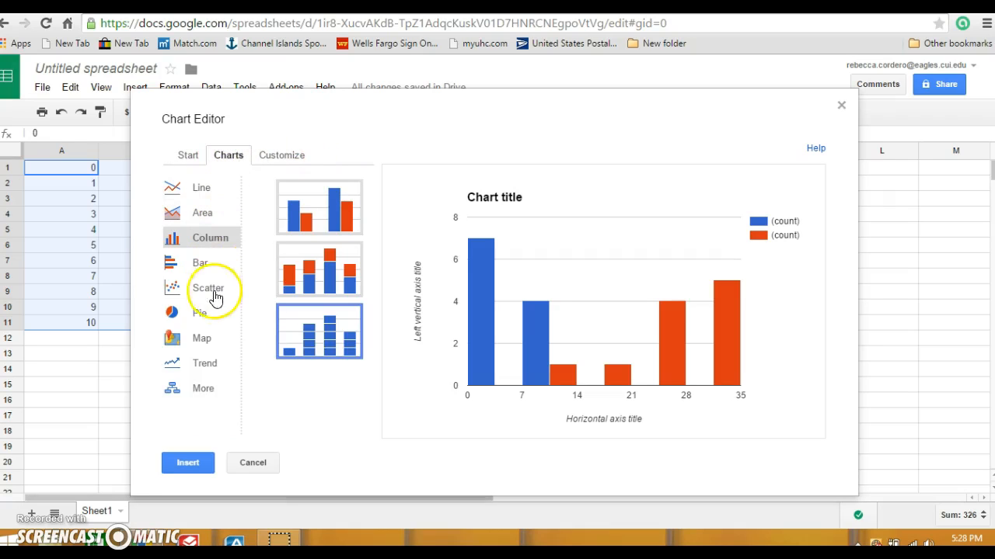
click(208, 289)
click(347, 216)
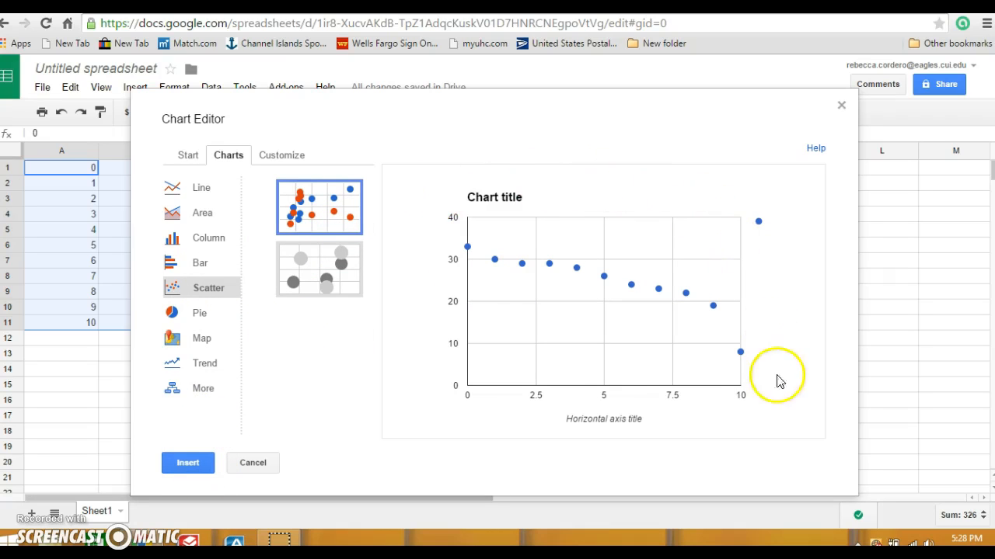
click(186, 463)
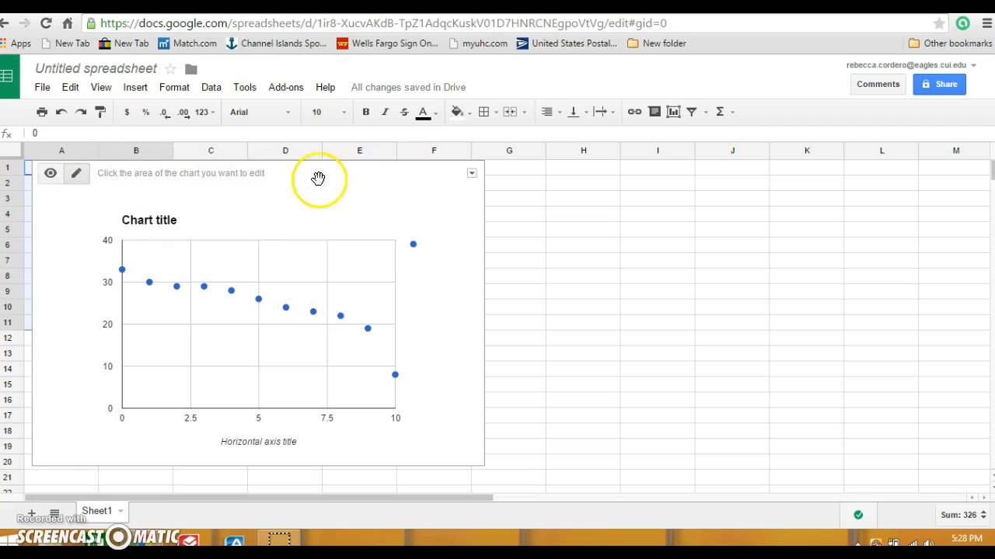
- Move the chart right of the data and title it 'Depth of a River After a Monsoon'
drag(295, 175, 437, 174)
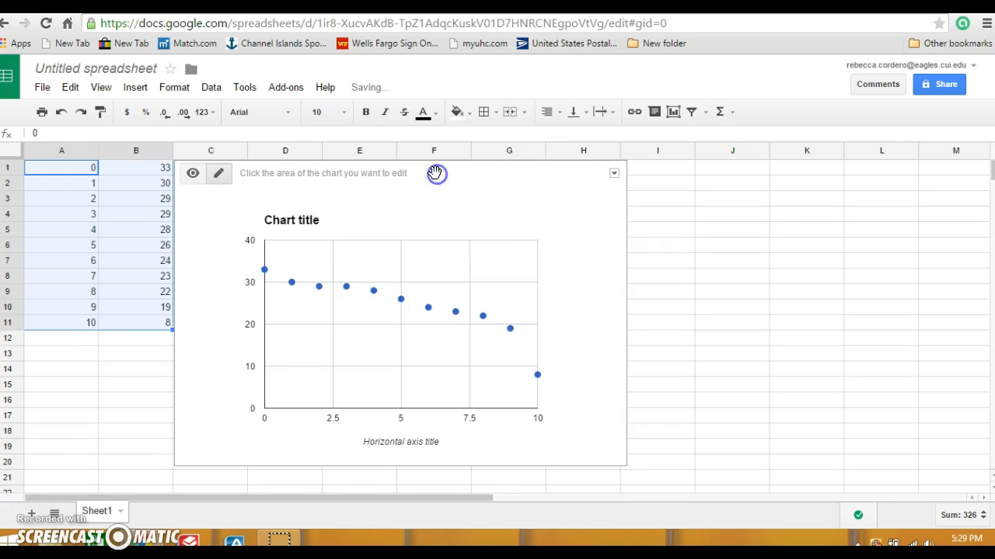
click(303, 222)
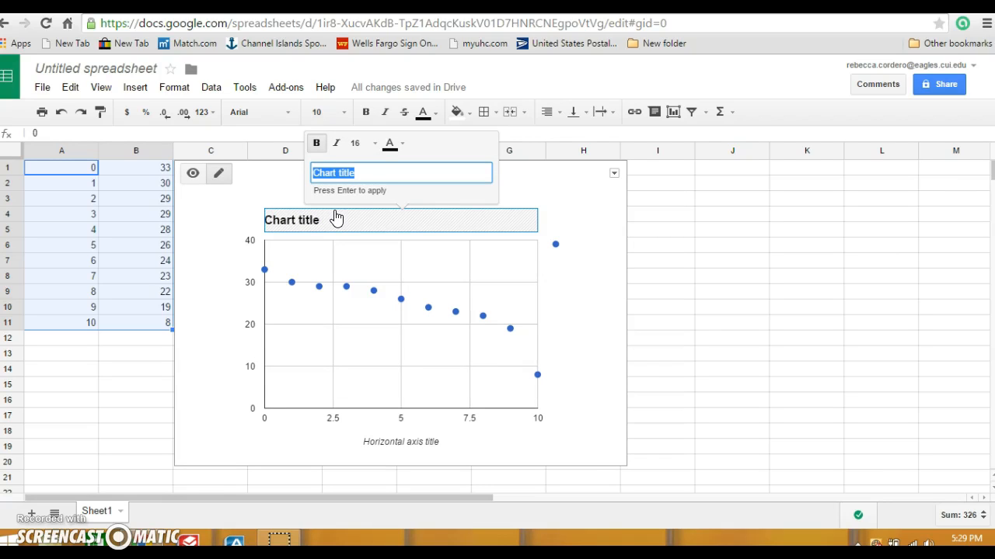
text(Depth of a River After a Mons)
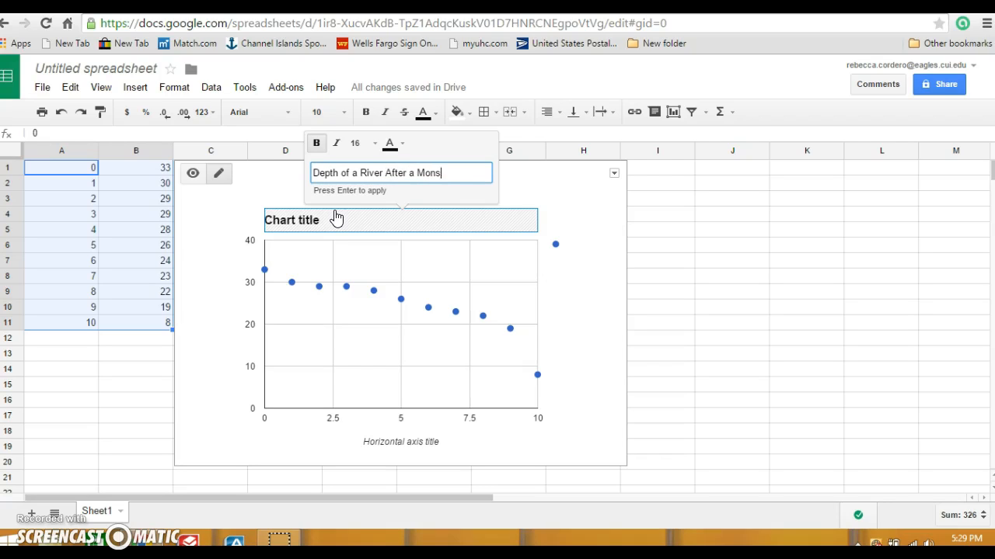
key(Return)
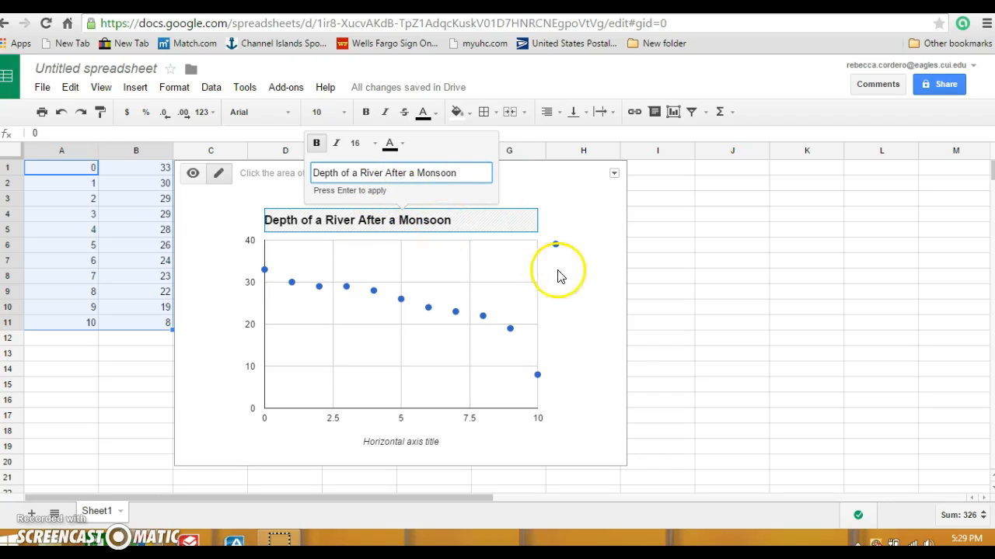
click(565, 315)
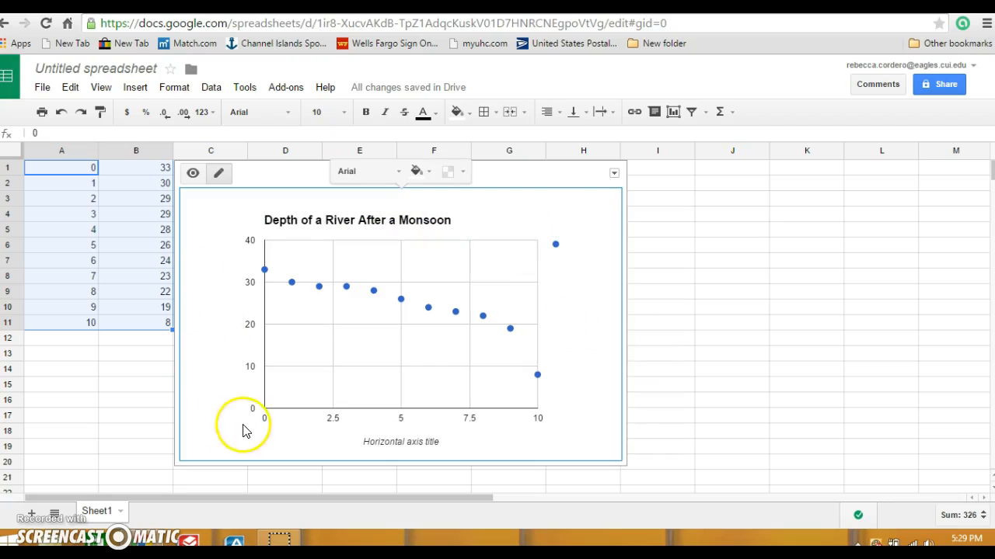
- Set the horizontal axis title to 'Time (Months)'
click(390, 443)
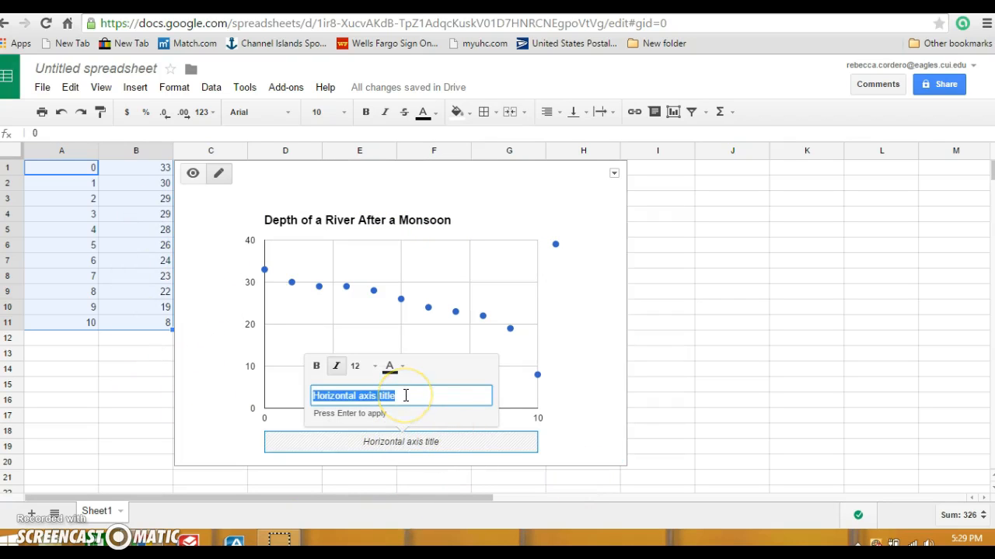
text(Mont)
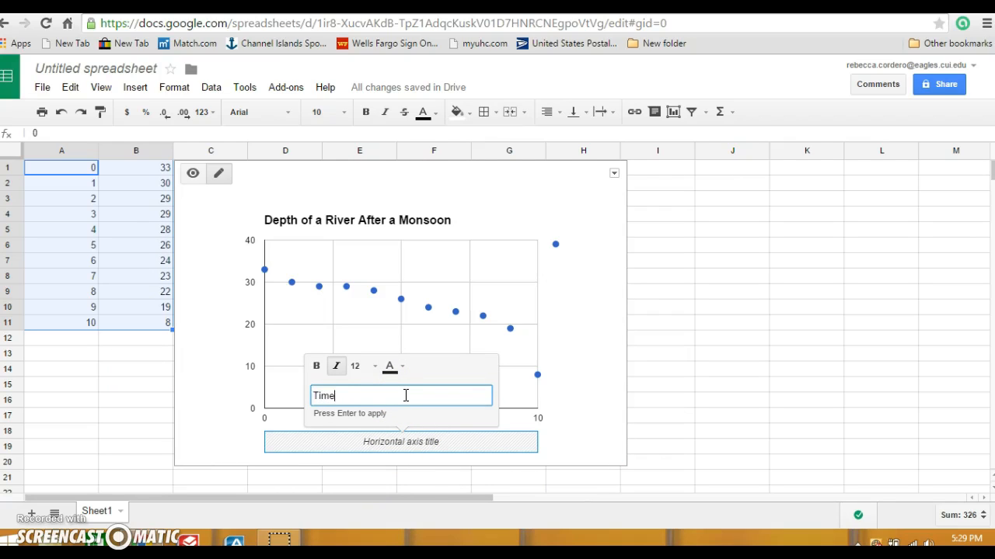
text(hs))
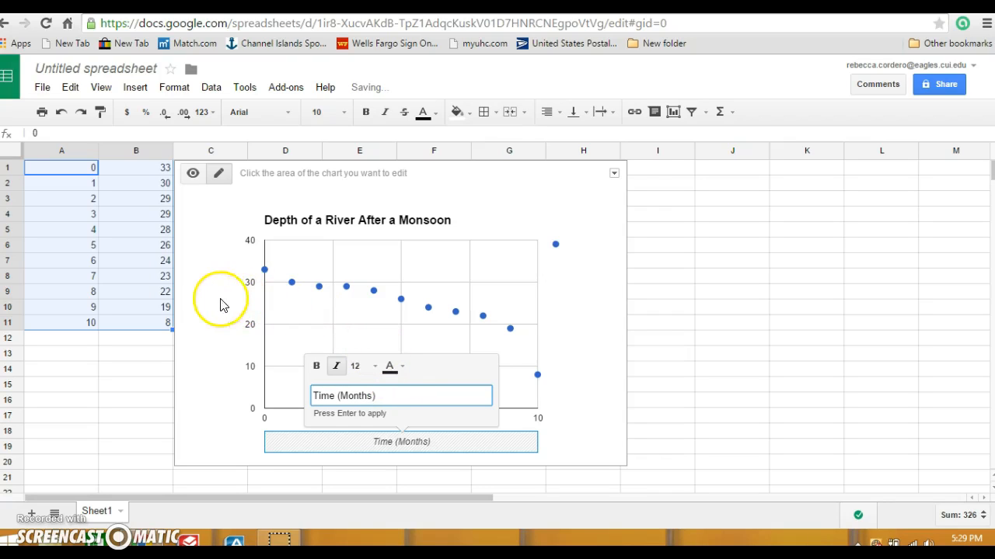
click(223, 300)
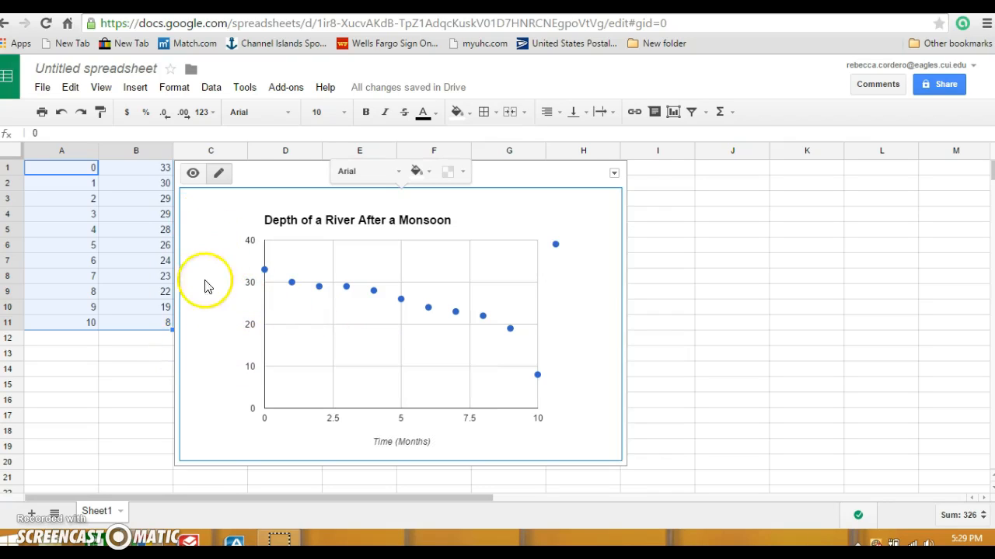
- Add a left vertical axis title reading 'Depth (Feet)'
right_click(219, 329)
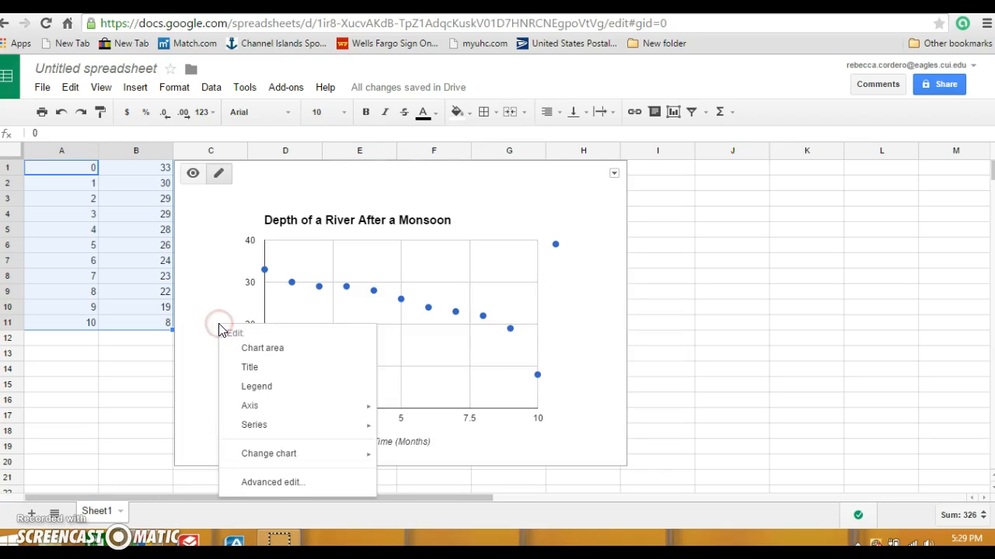
mouse_move(312, 405)
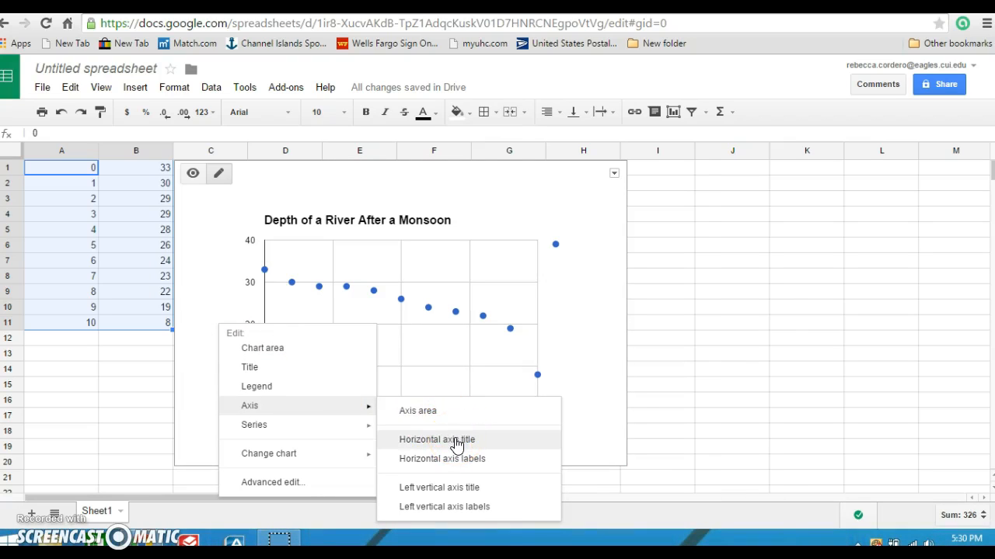
click(460, 491)
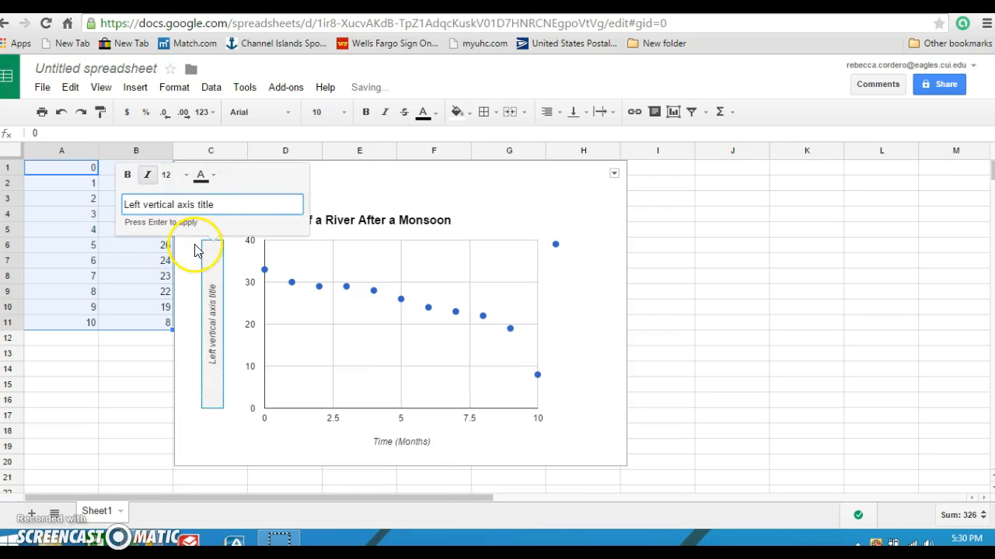
key(BackSpace)
key(BackSpace)
key(BackSpace)
key(BackSpace)
key(BackSpace)
key(BackSpace)
key(BackSpace)
key(BackSpace)
key(BackSpace)
key(BackSpace)
key(BackSpace)
key(BackSpace)
key(BackSpace)
key(BackSpace)
key(BackSpace)
key(BackSpace)
key(BackSpace)
key(BackSpace)
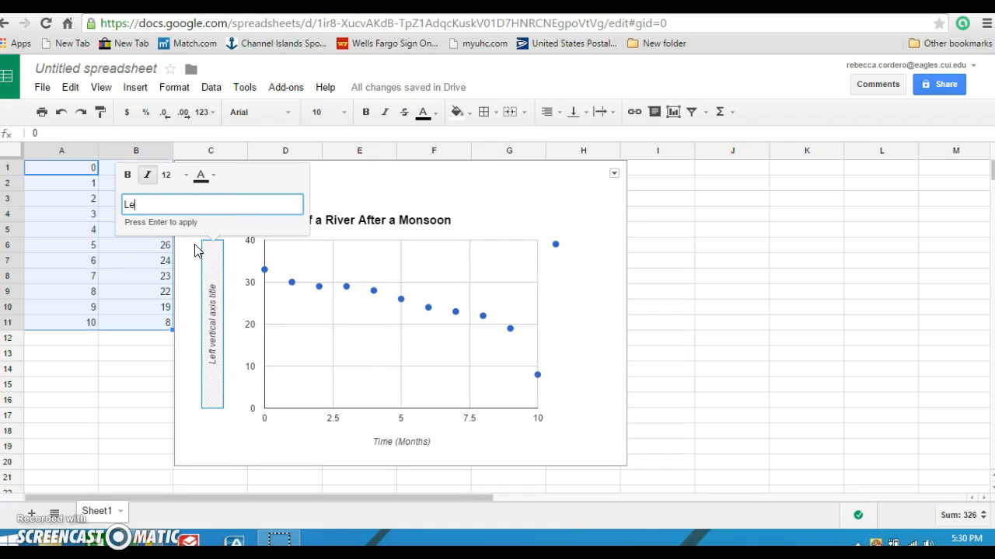
text(Depth (Feet))
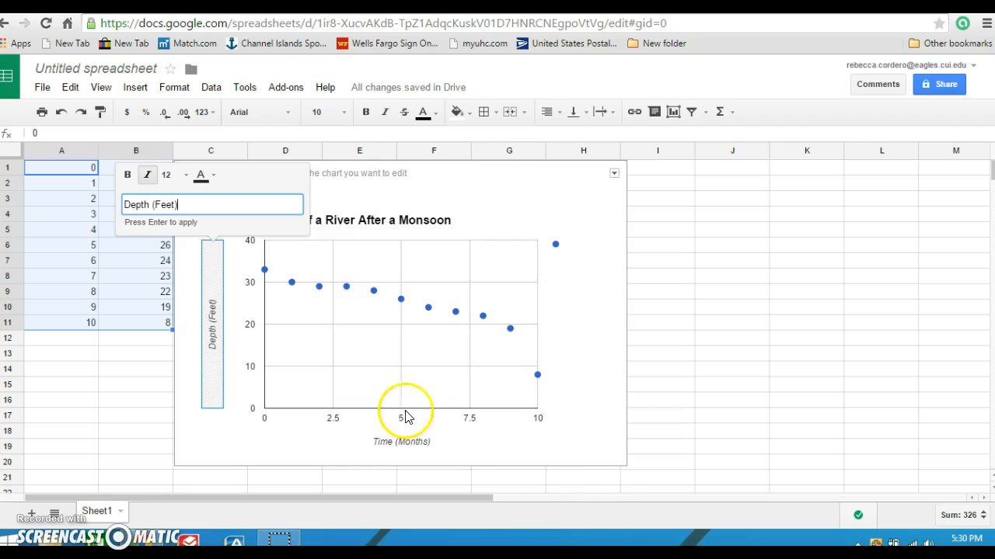
click(596, 330)
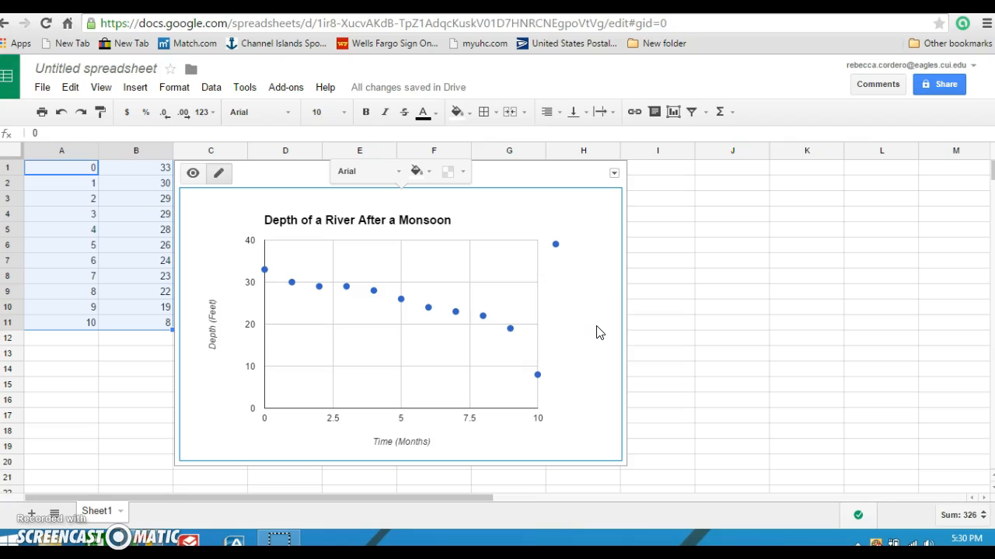
- In the chart editor's Series settings, set the Trendline type to Linear
right_click(596, 328)
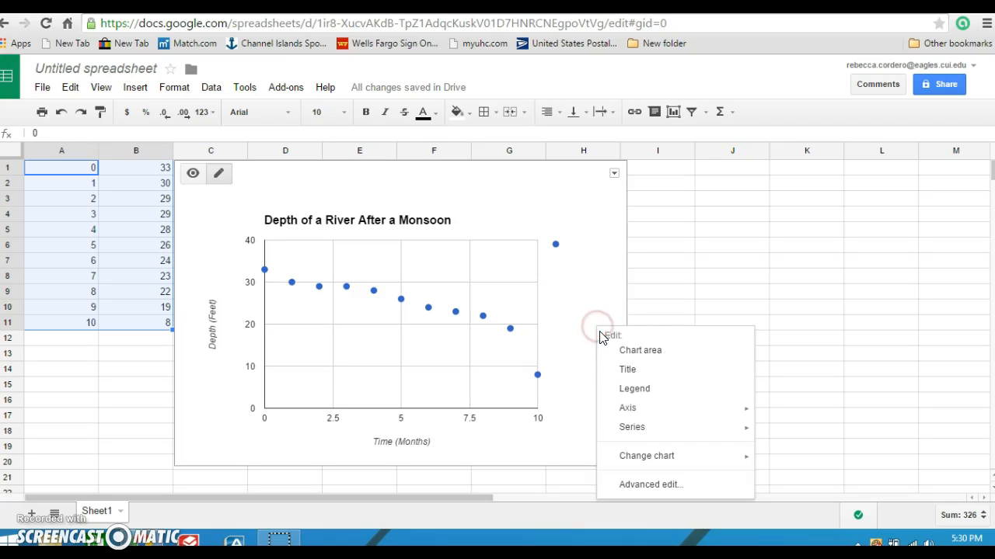
click(652, 484)
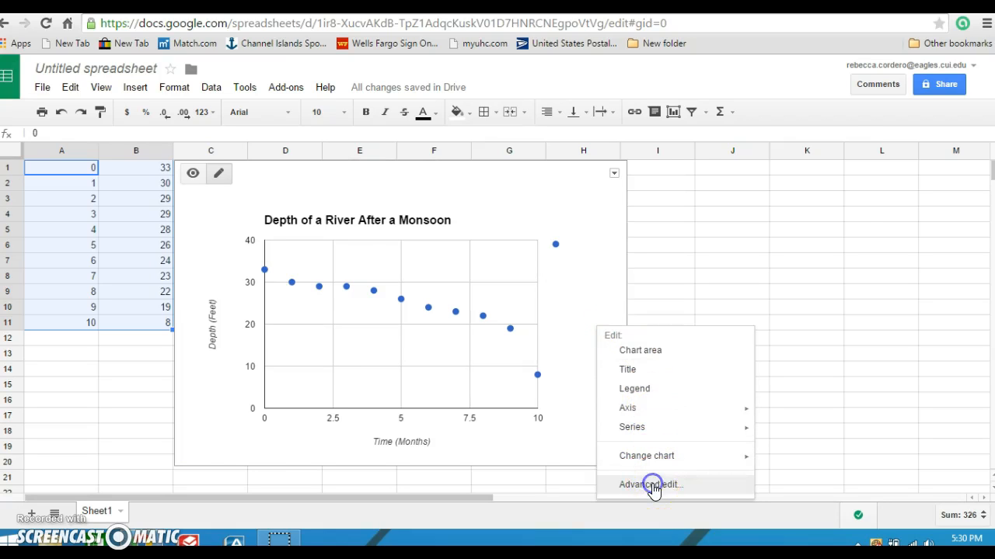
click(612, 474)
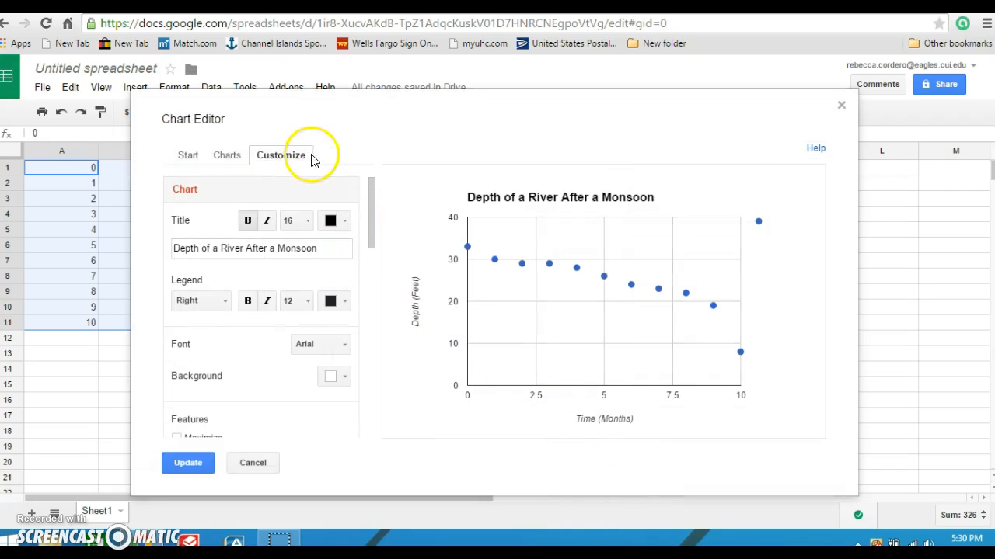
drag(371, 192, 362, 465)
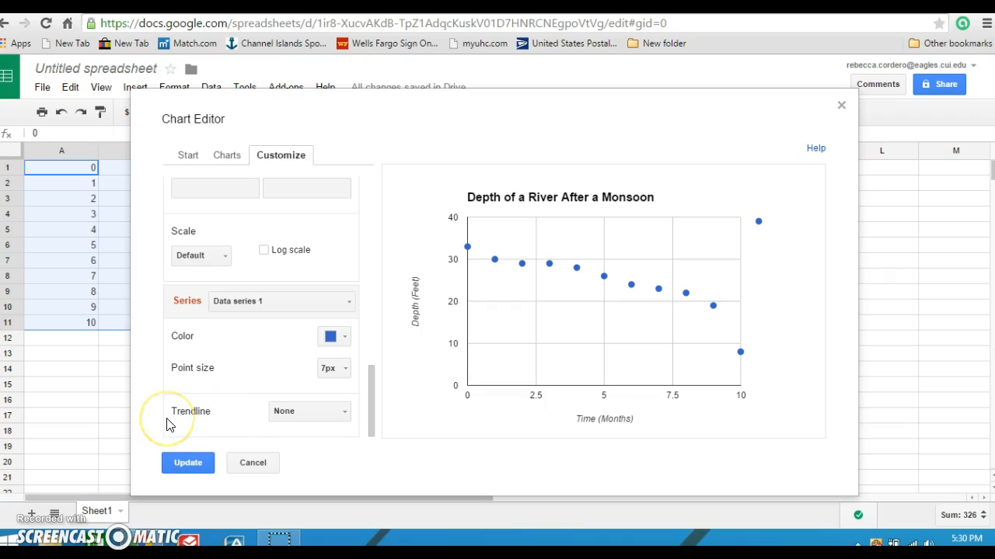
click(344, 414)
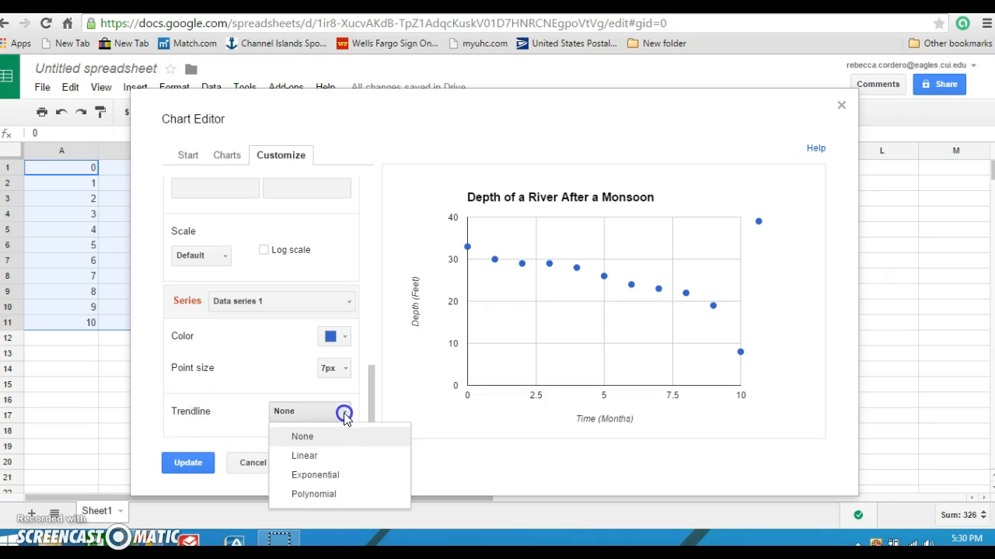
click(319, 457)
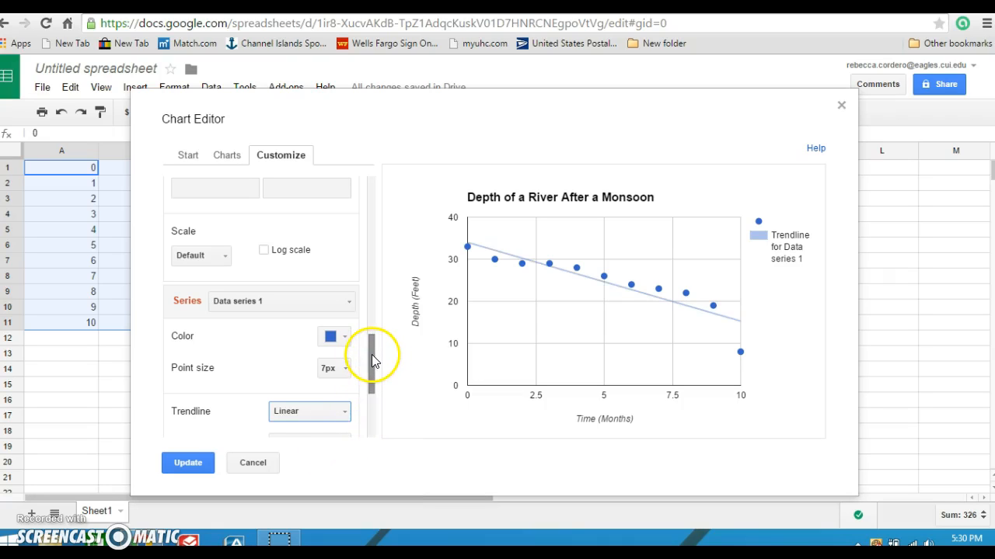
drag(372, 359, 375, 407)
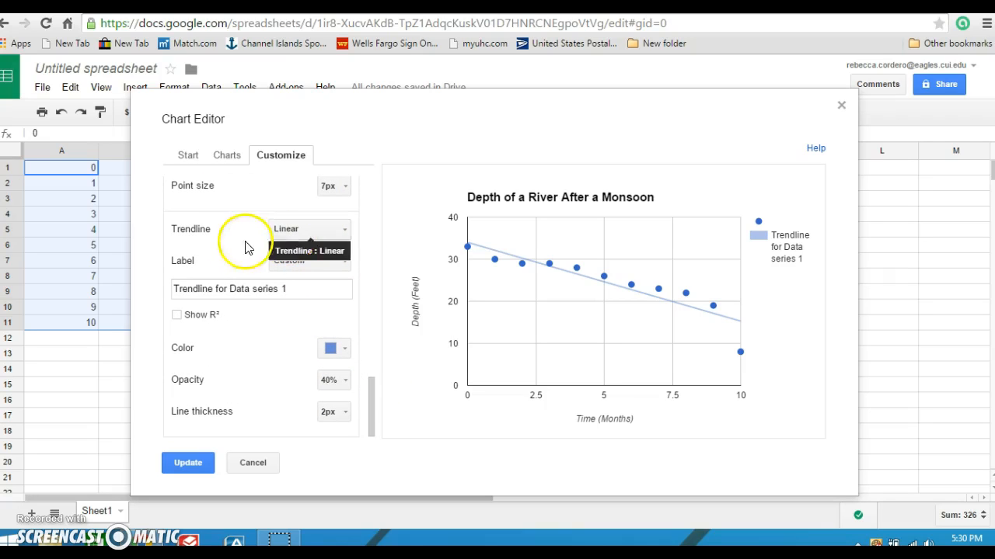
- Set the trendline label to Use equation, enable Show R², and update the chart
click(334, 261)
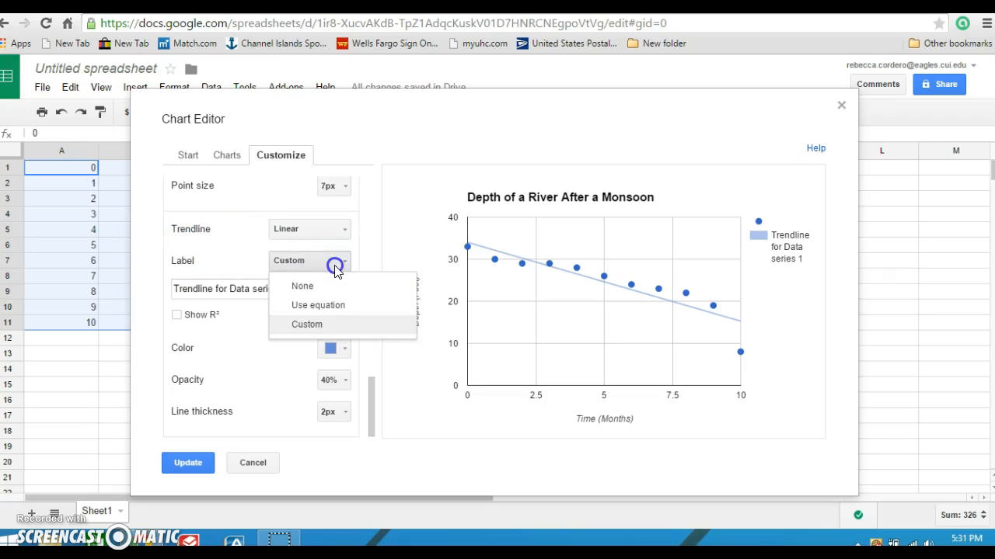
click(336, 305)
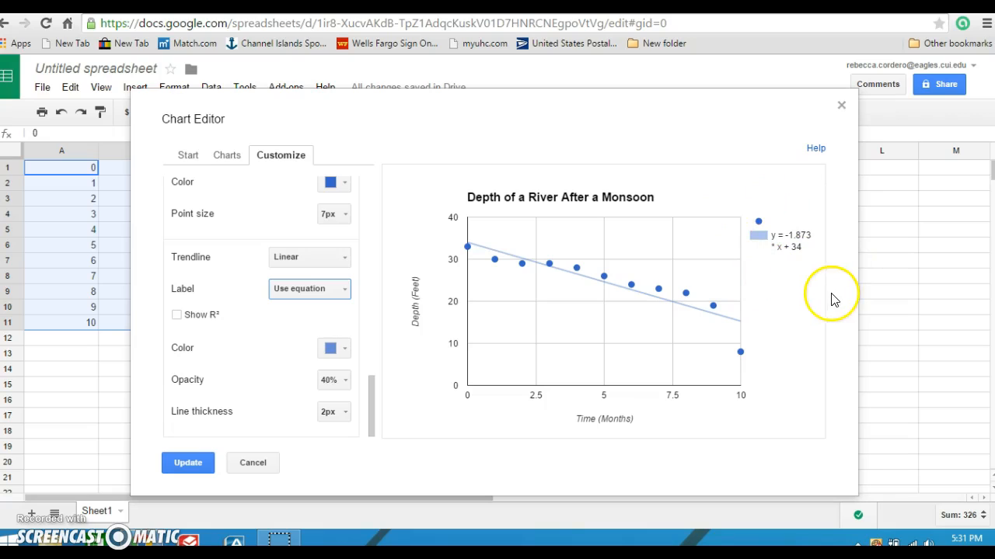
click(178, 316)
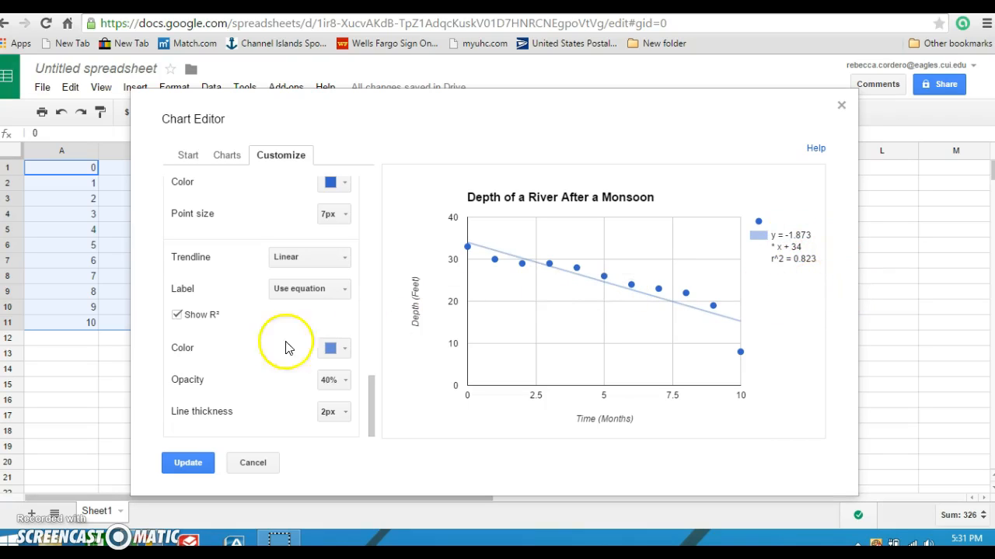
click(201, 463)
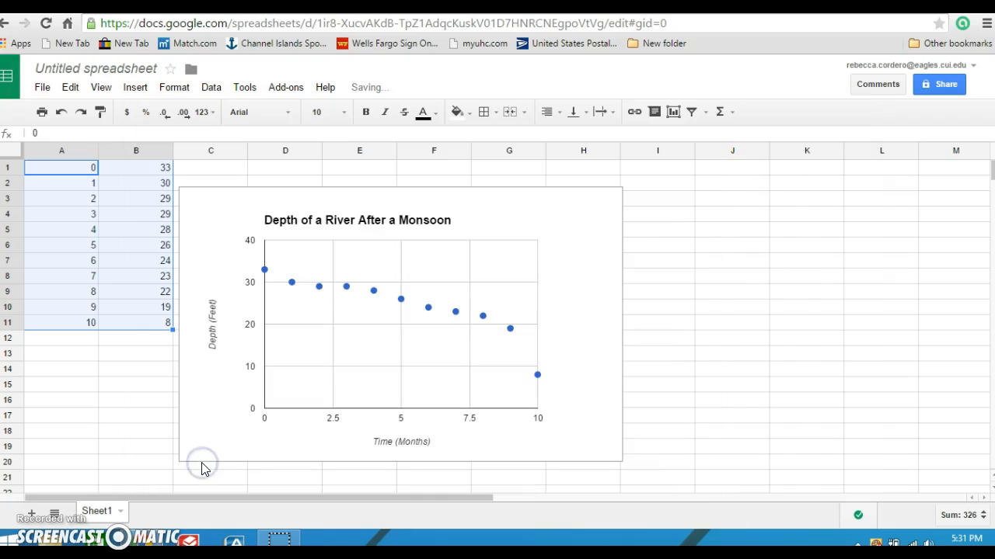